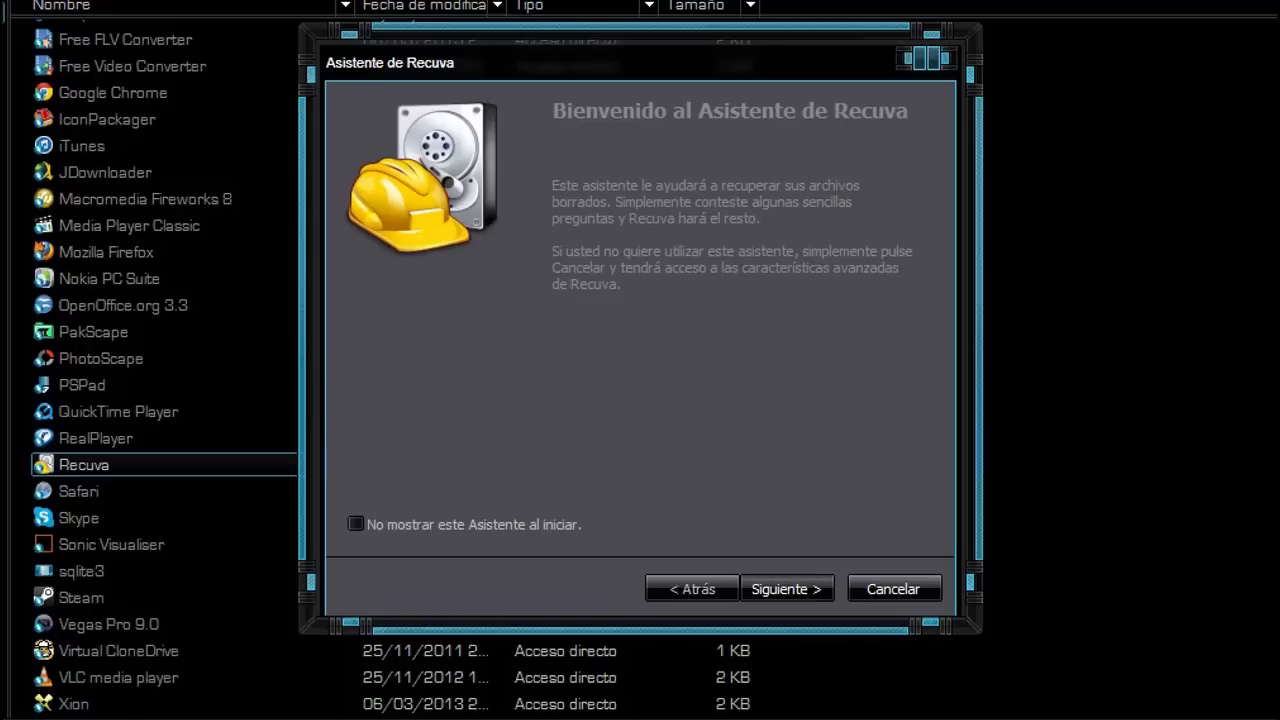
drag(640, 62, 598, 50)
click(851, 577)
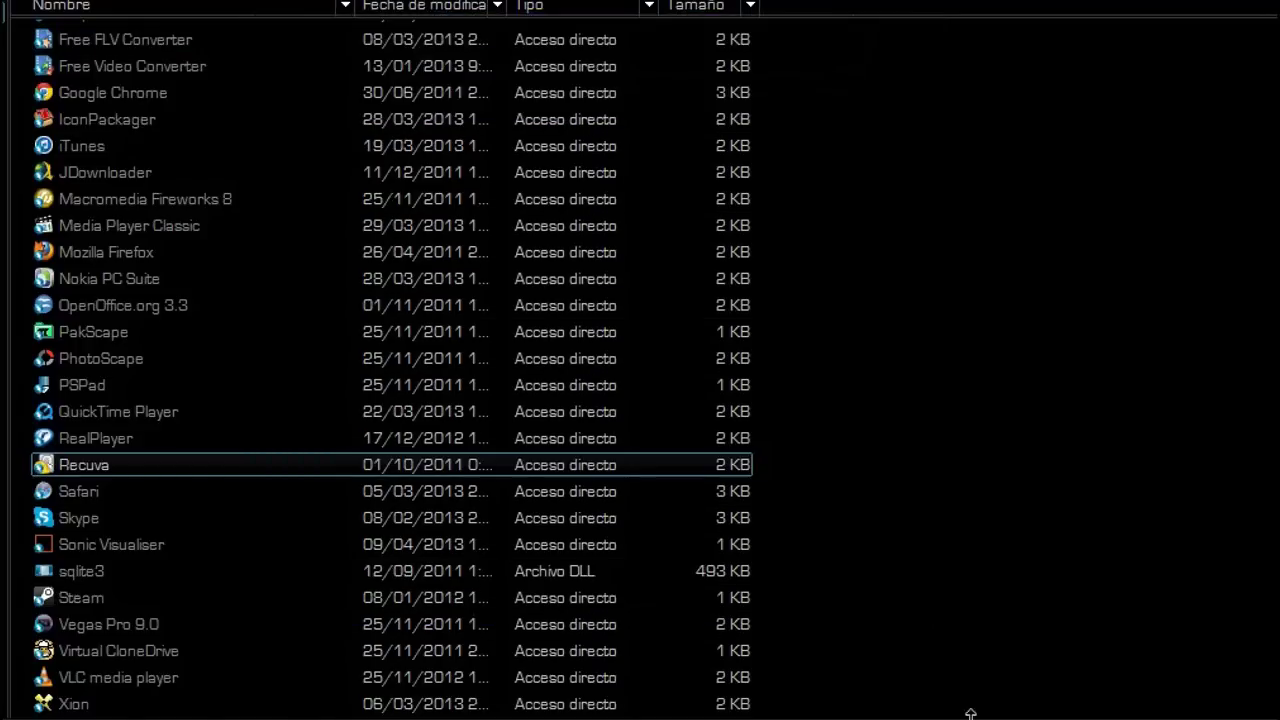
click(970, 718)
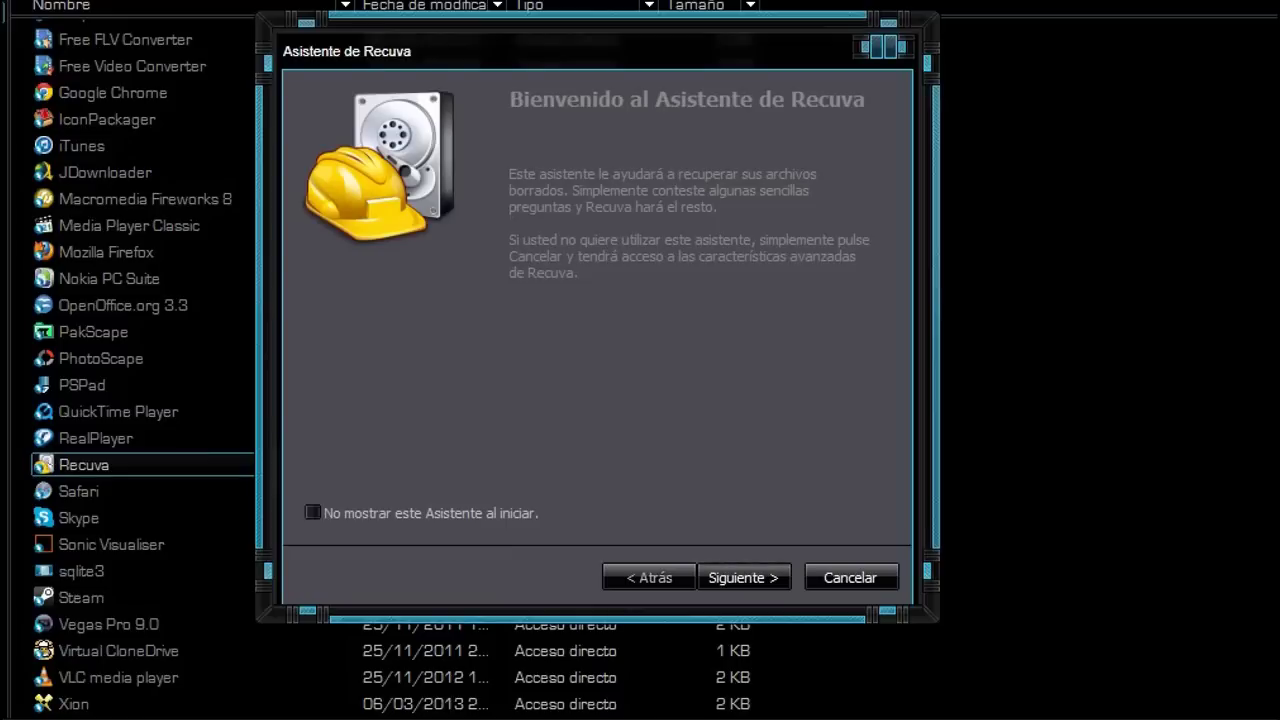
drag(598, 50, 650, 46)
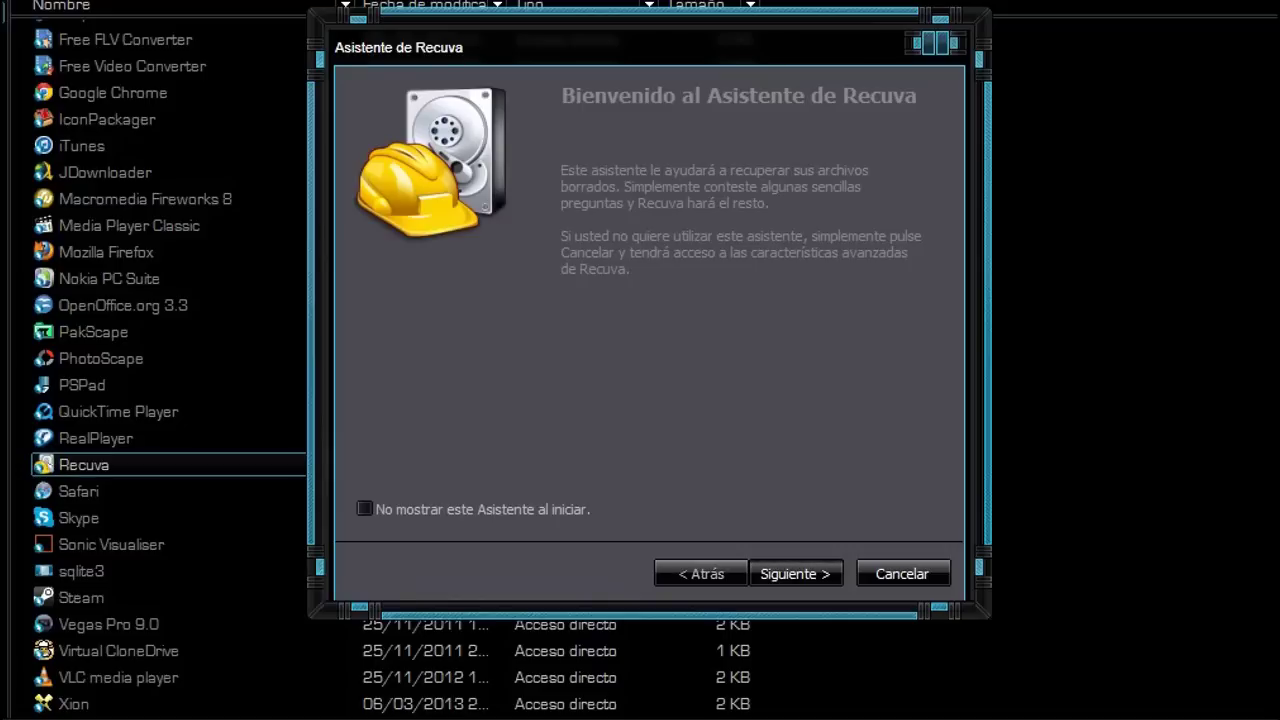
Go through the wizard's file types, choose Imágenes as the type to recover, and continue to the file location page.
click(777, 585)
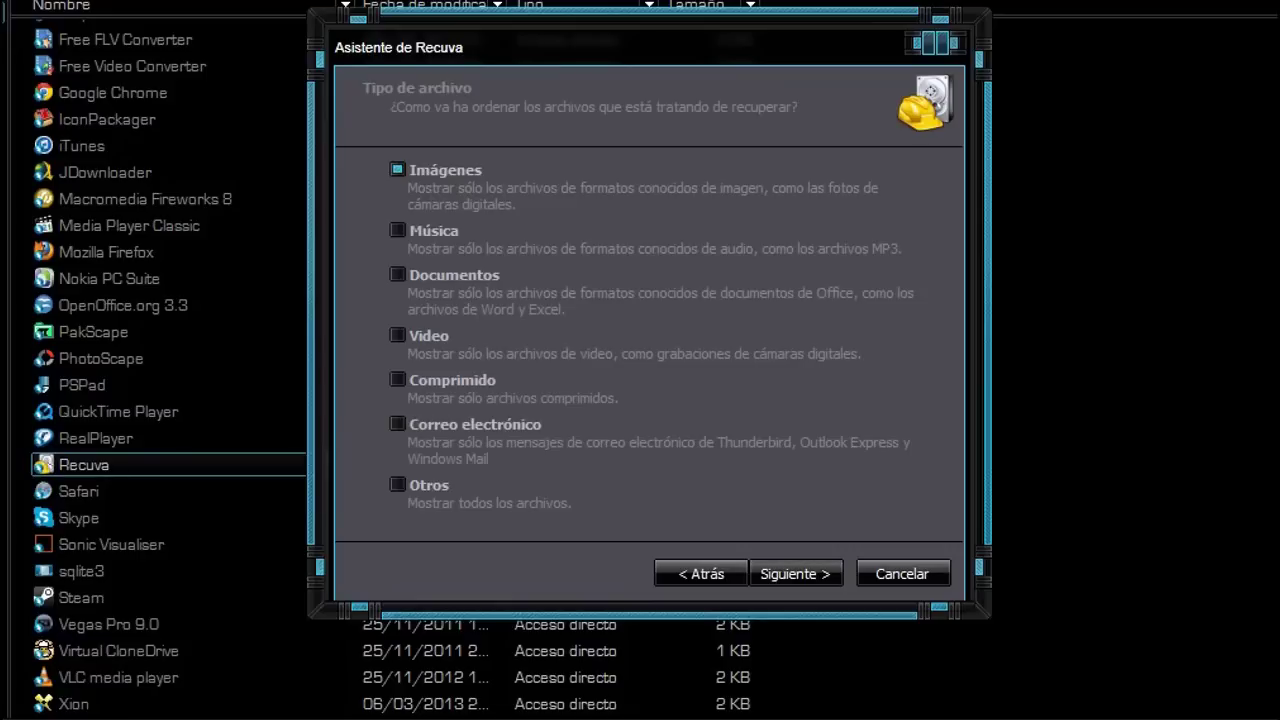
key(Down)
key(Down)
key(Down)
key(Down)
key(Down)
key(Down)
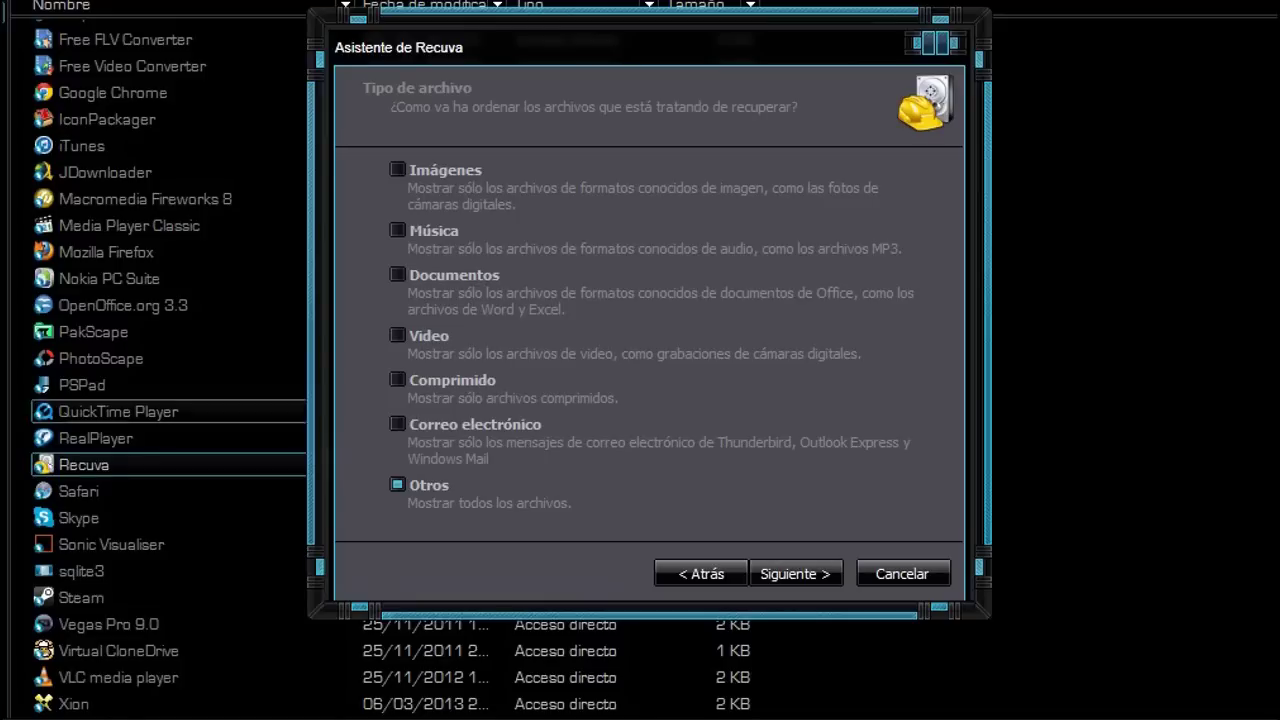
click(398, 380)
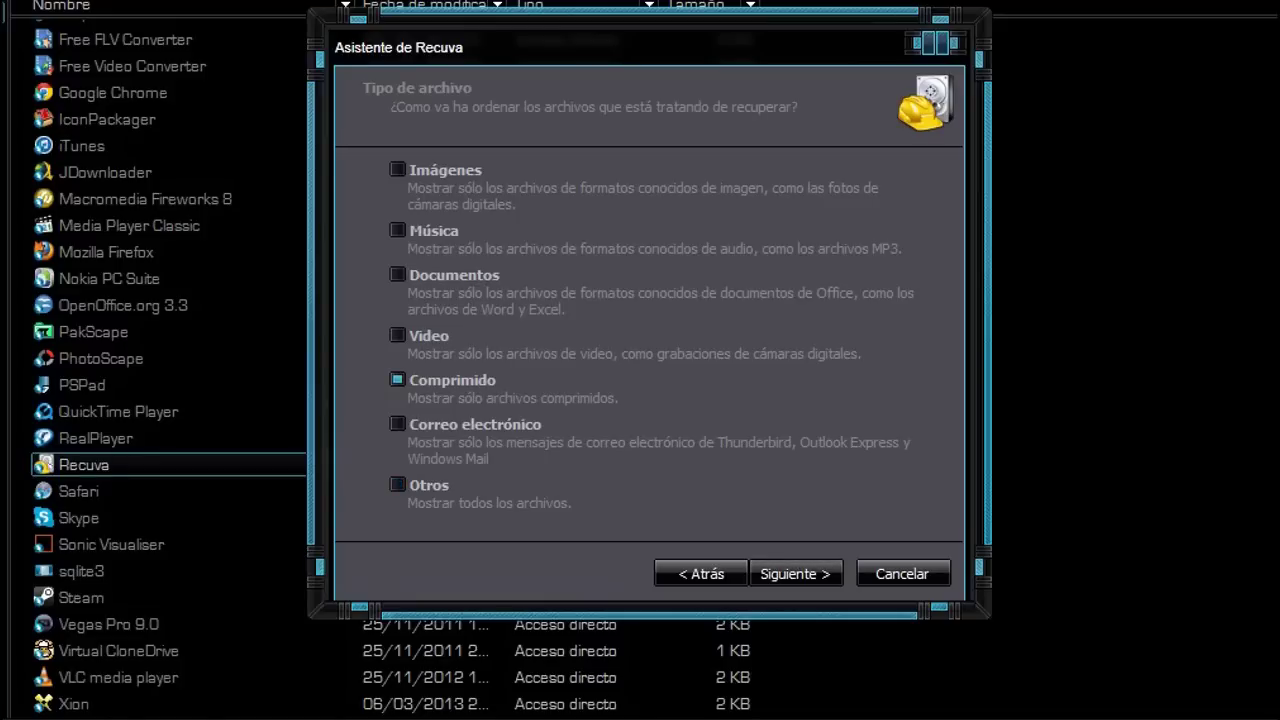
click(398, 424)
click(398, 275)
click(397, 169)
click(805, 578)
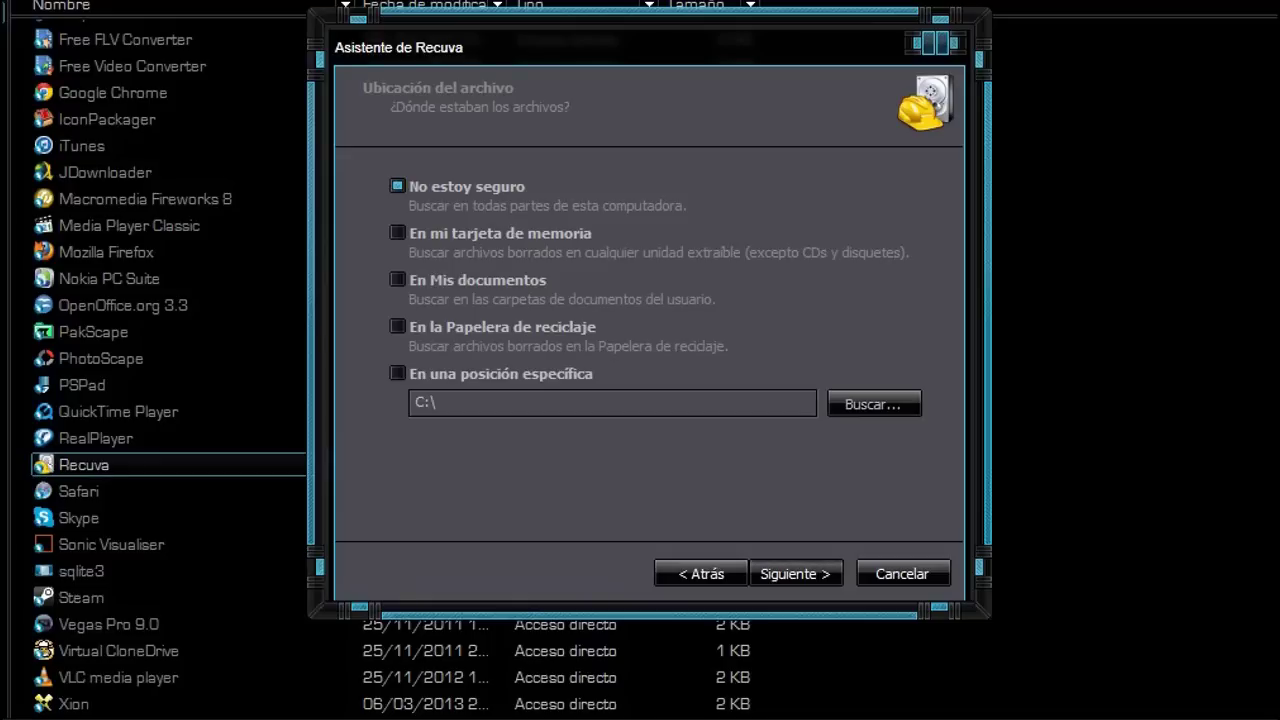
Set the search location to En la Papelera de reciclaje and start the scan with deep scanning left off.
click(398, 233)
click(398, 280)
click(398, 327)
click(398, 374)
click(398, 327)
click(796, 573)
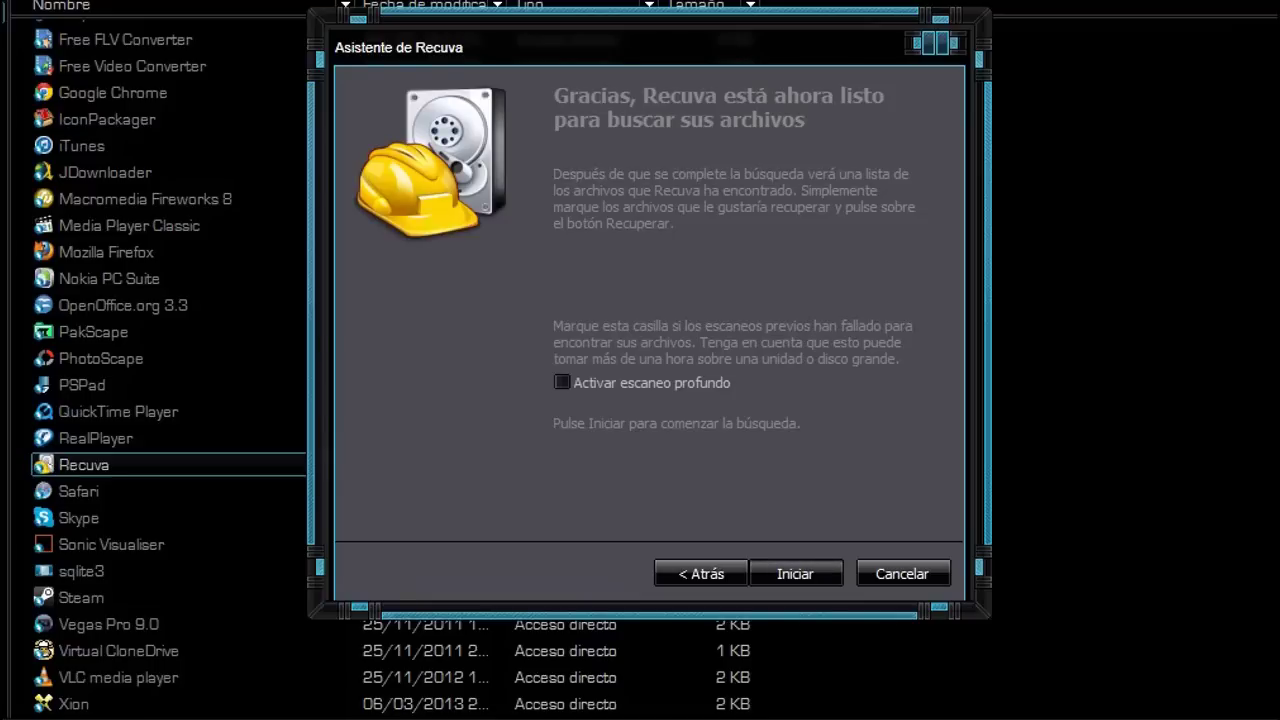
key(Return)
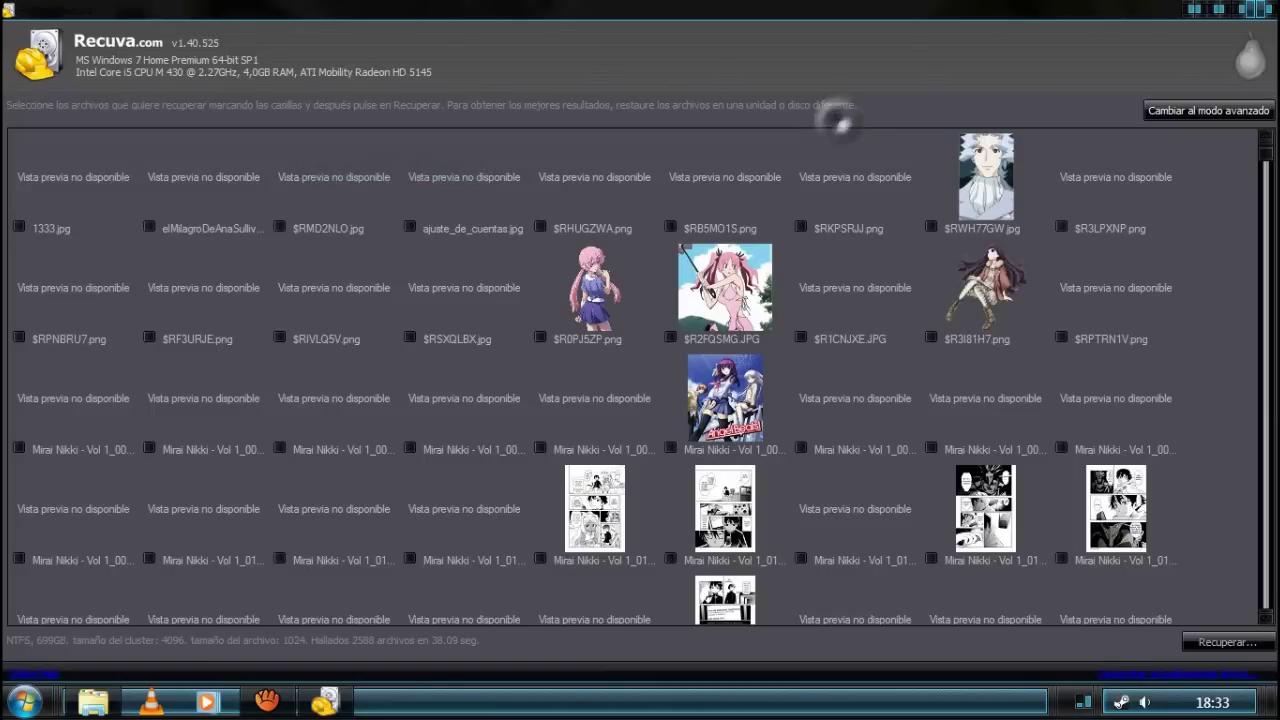
Look through the thumbnails of the found images down to the end of the list and return to its beginning.
click(838, 124)
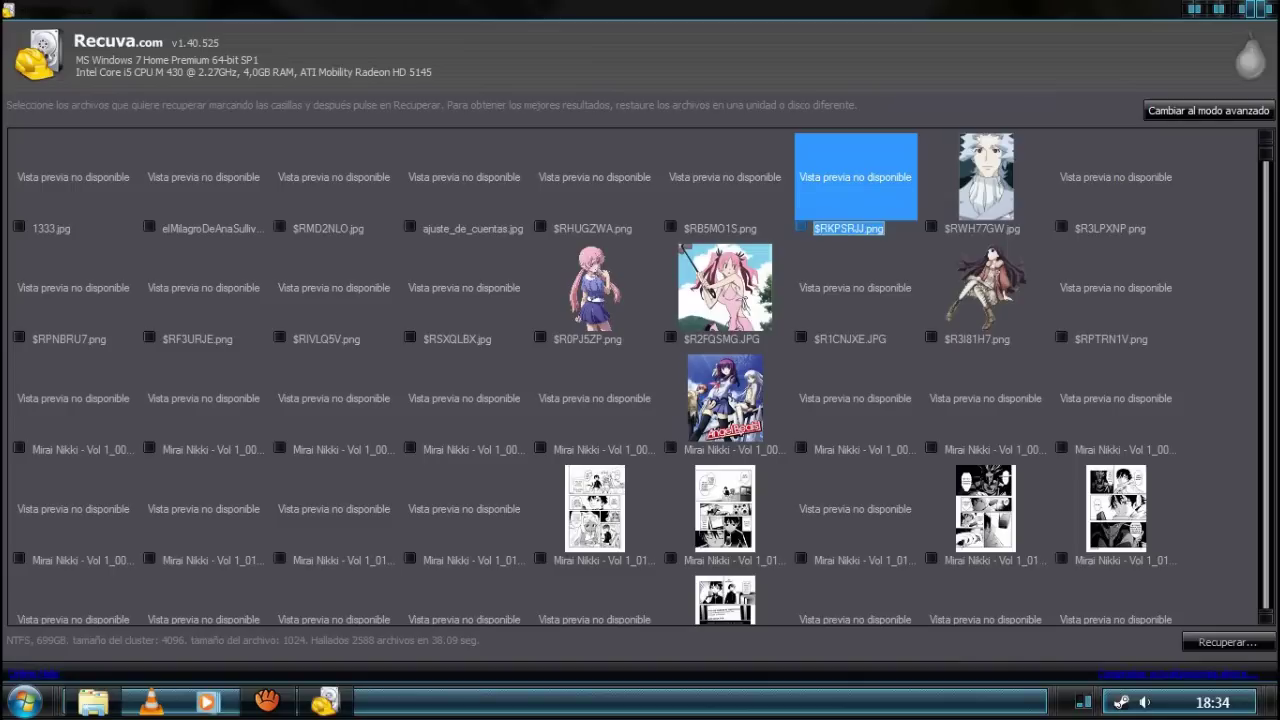
click(746, 274)
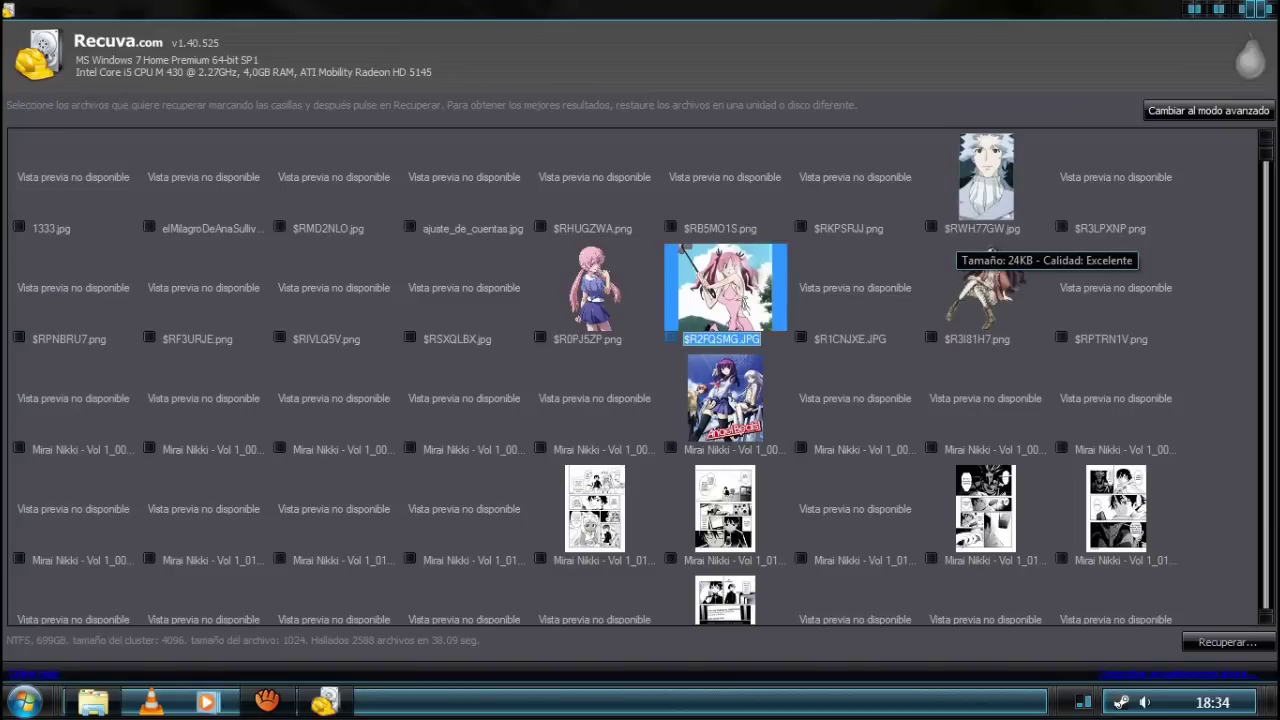
click(872, 337)
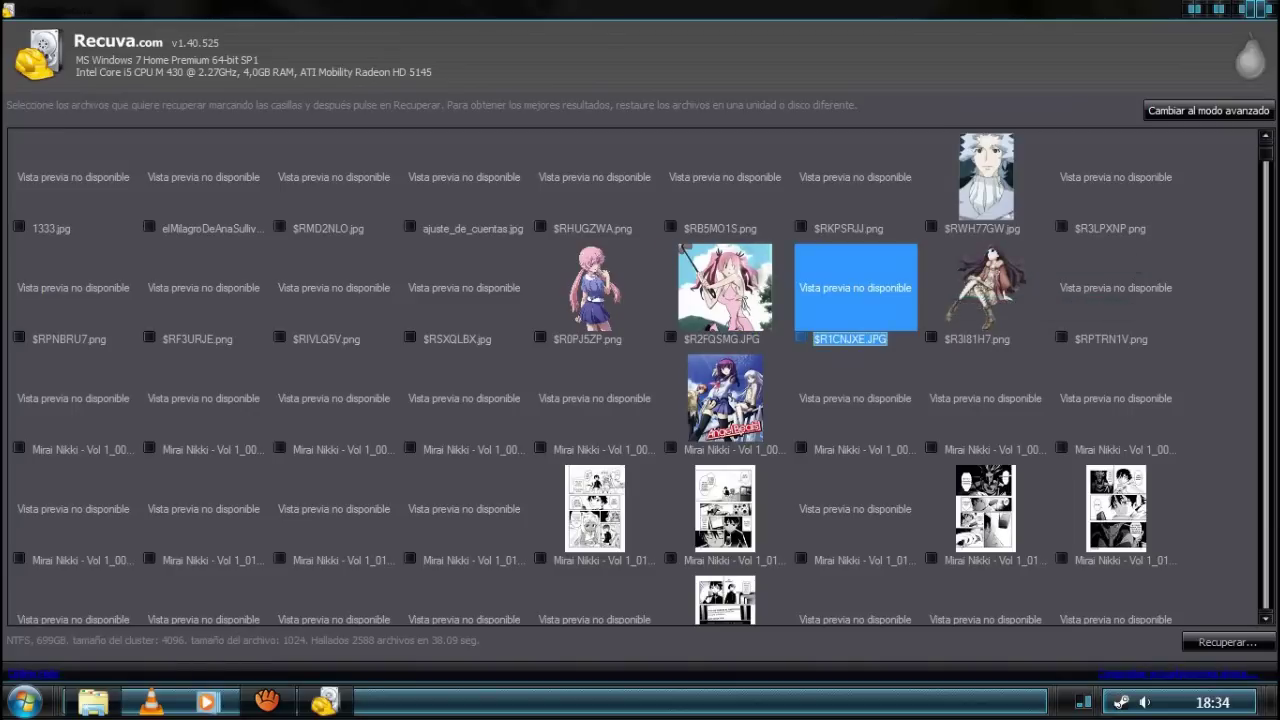
scroll(746, 274, down, 20)
scroll(745, 275, down, 20)
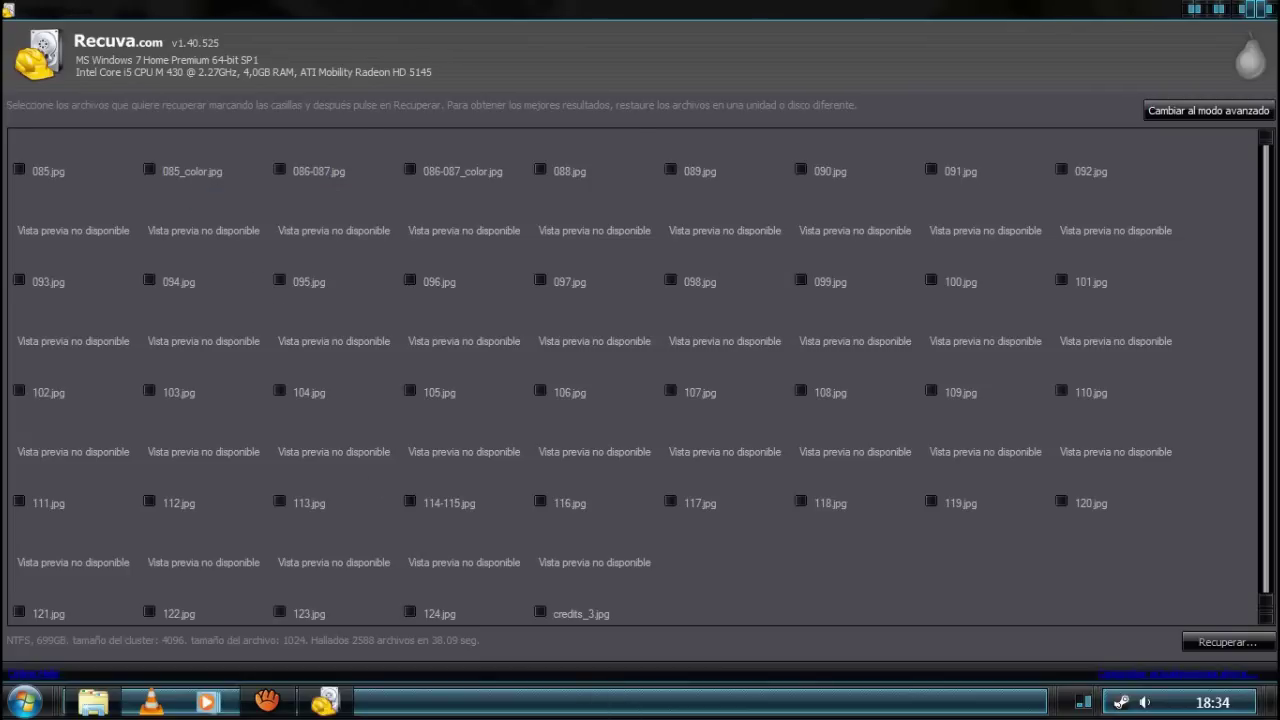
drag(1266, 604, 1266, 153)
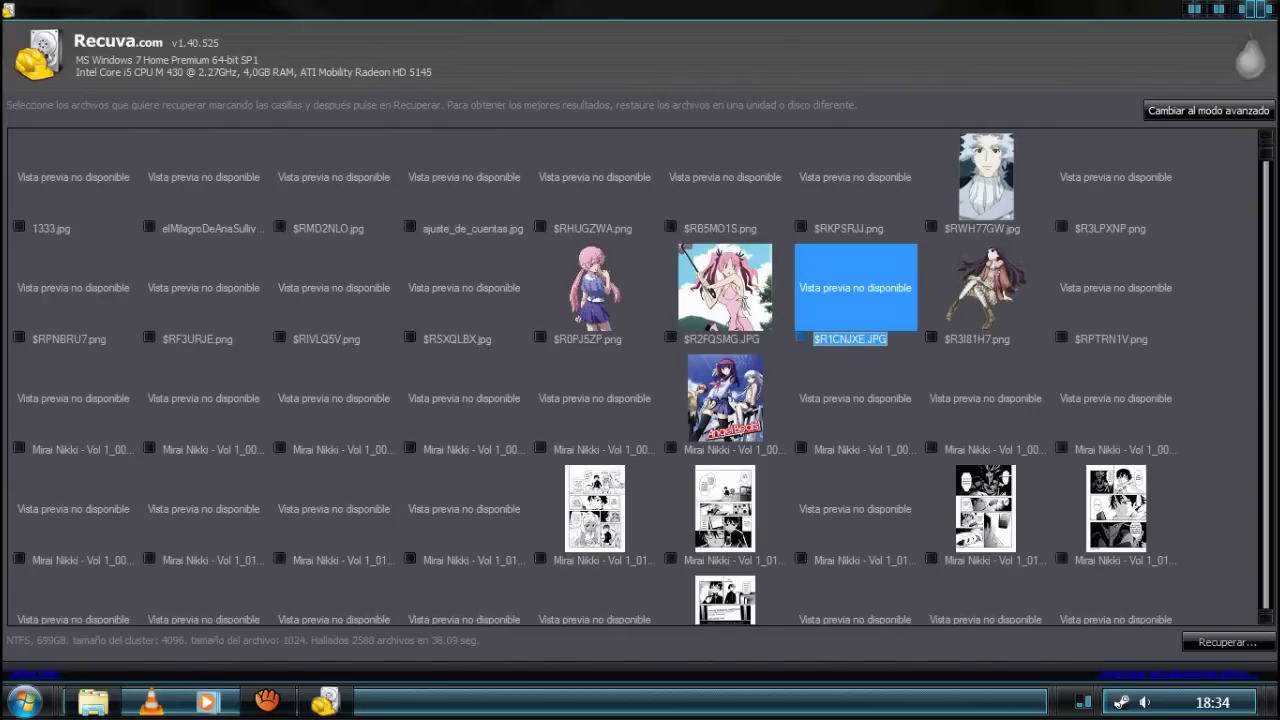
Mark the images $R0PJ5ZP.png and $RWH77GW.jpg for recovery in the thumbnail list.
click(595, 288)
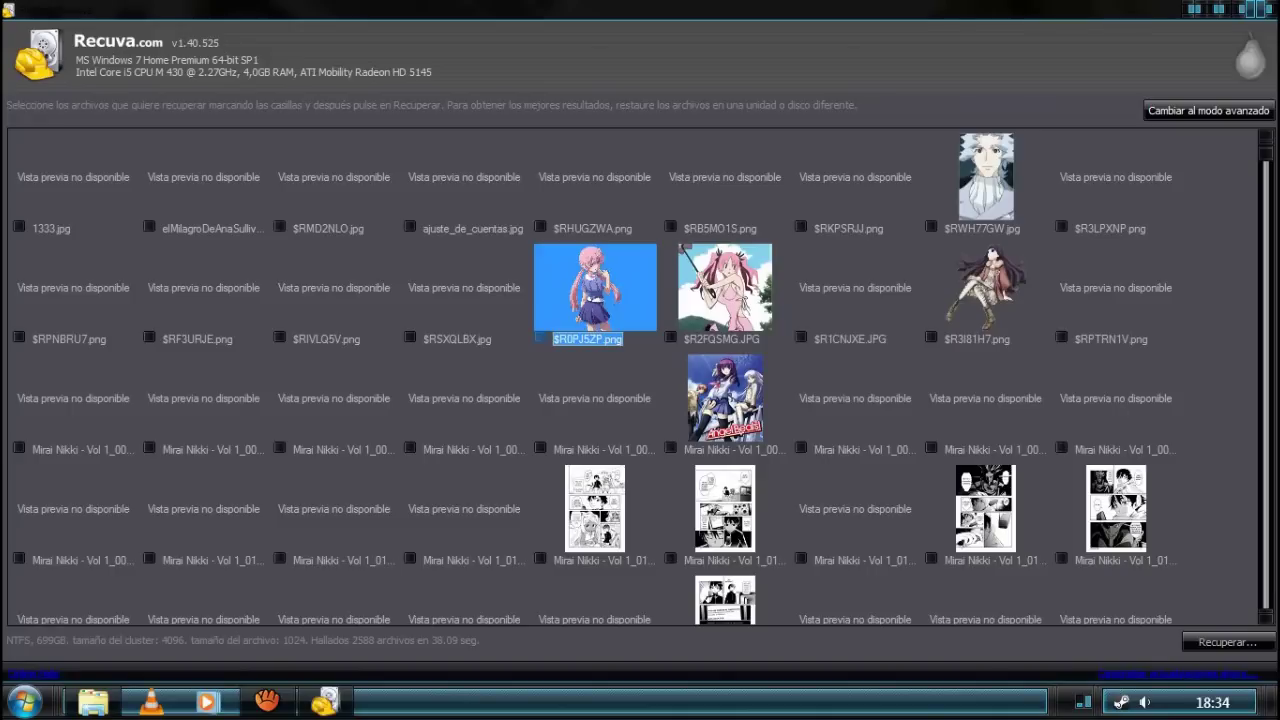
click(540, 338)
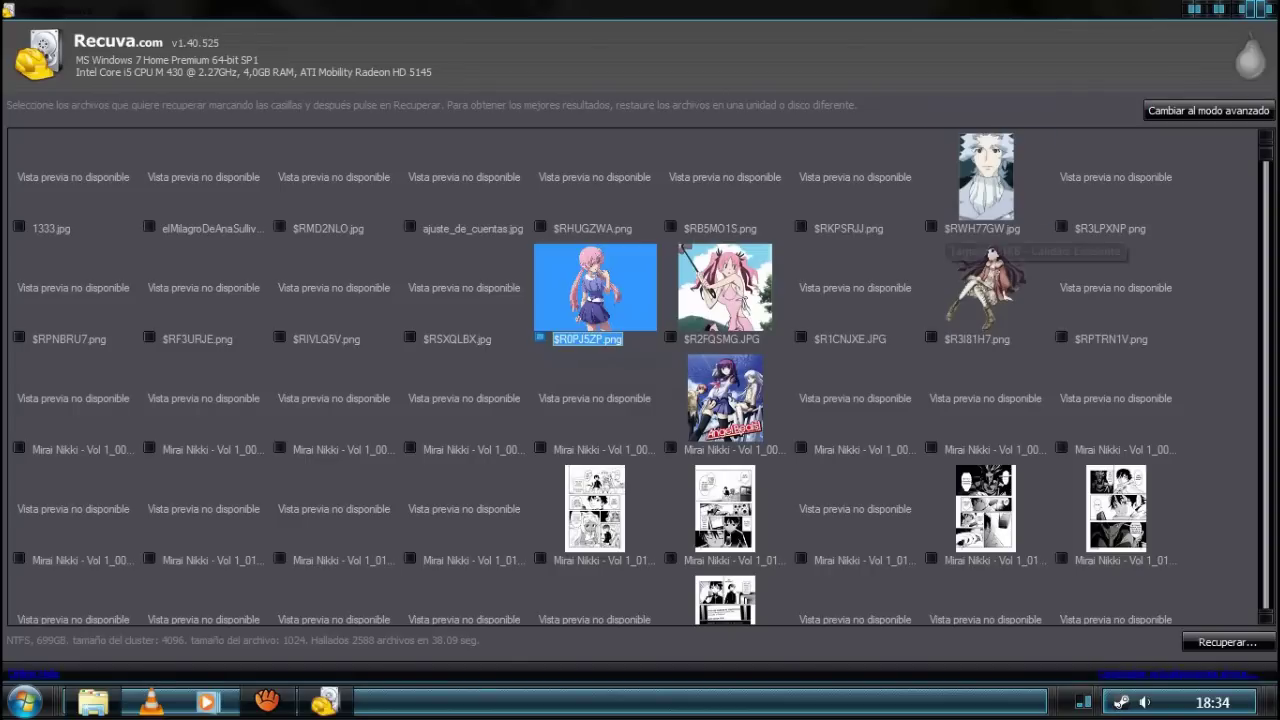
click(940, 227)
click(932, 227)
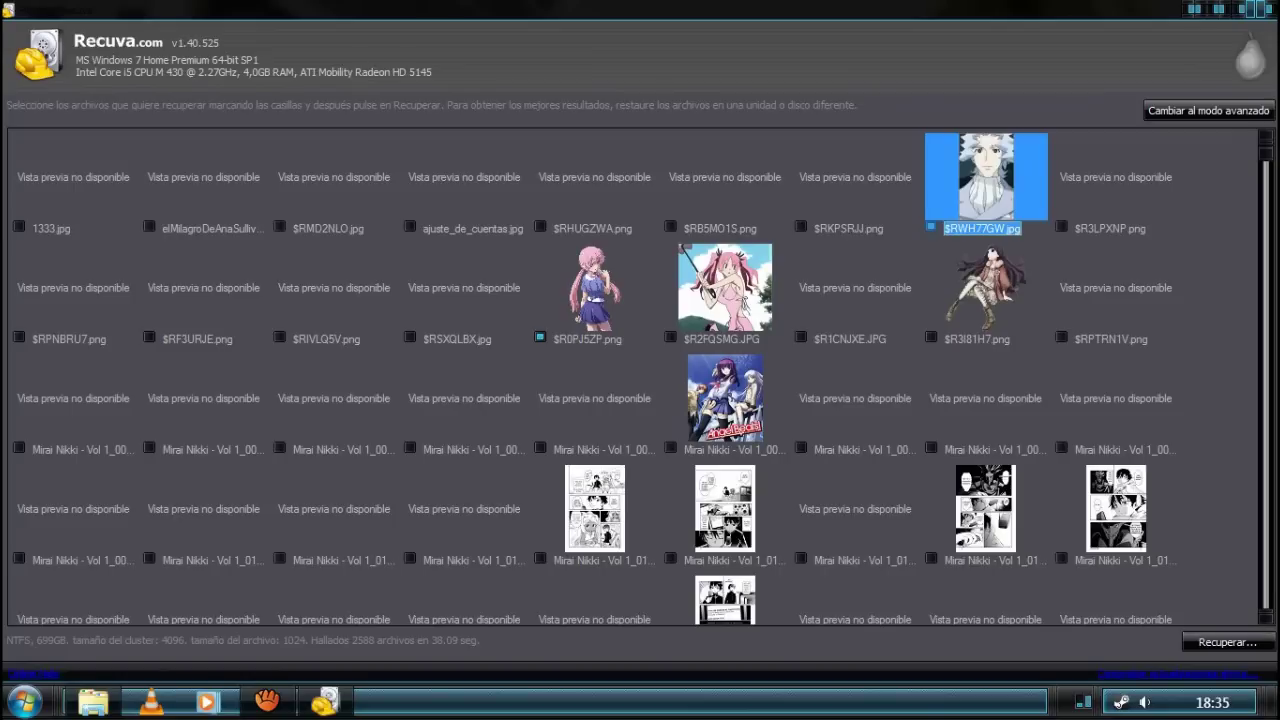
Switch to advanced mode and examine the file information of $RWH77GW.jpg and 1333.jpg, then the header view.
click(1208, 111)
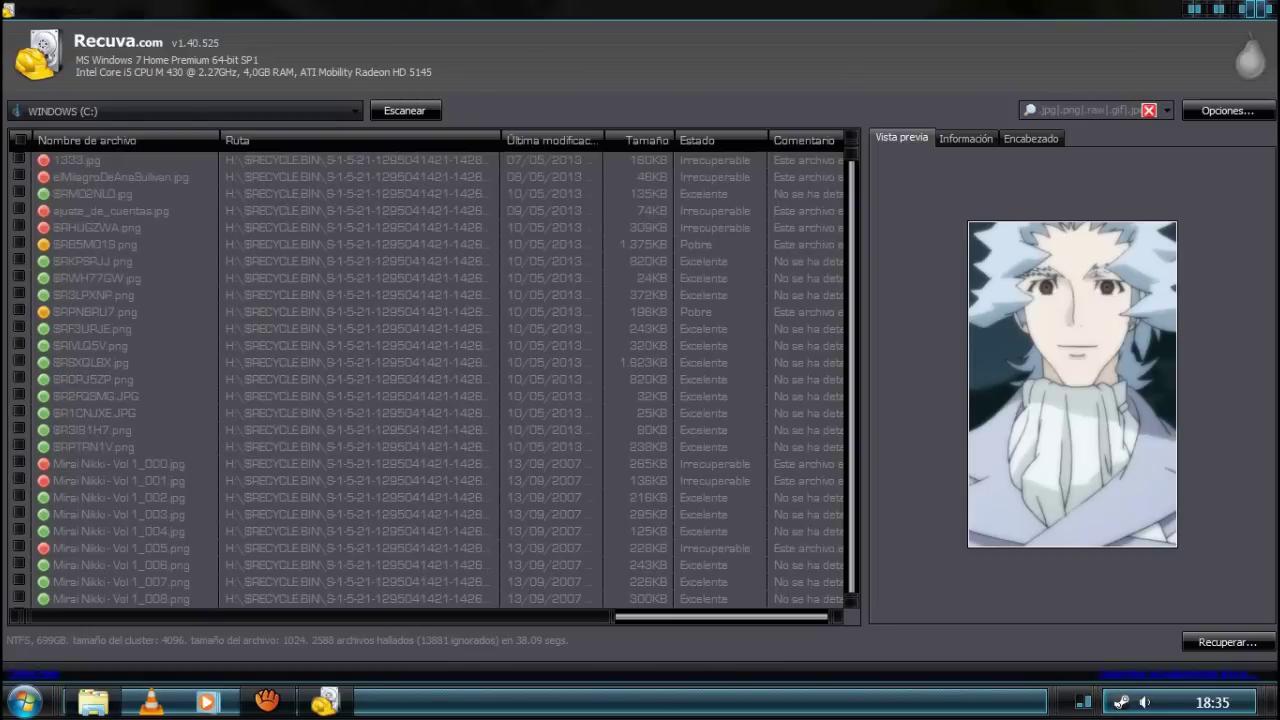
click(966, 139)
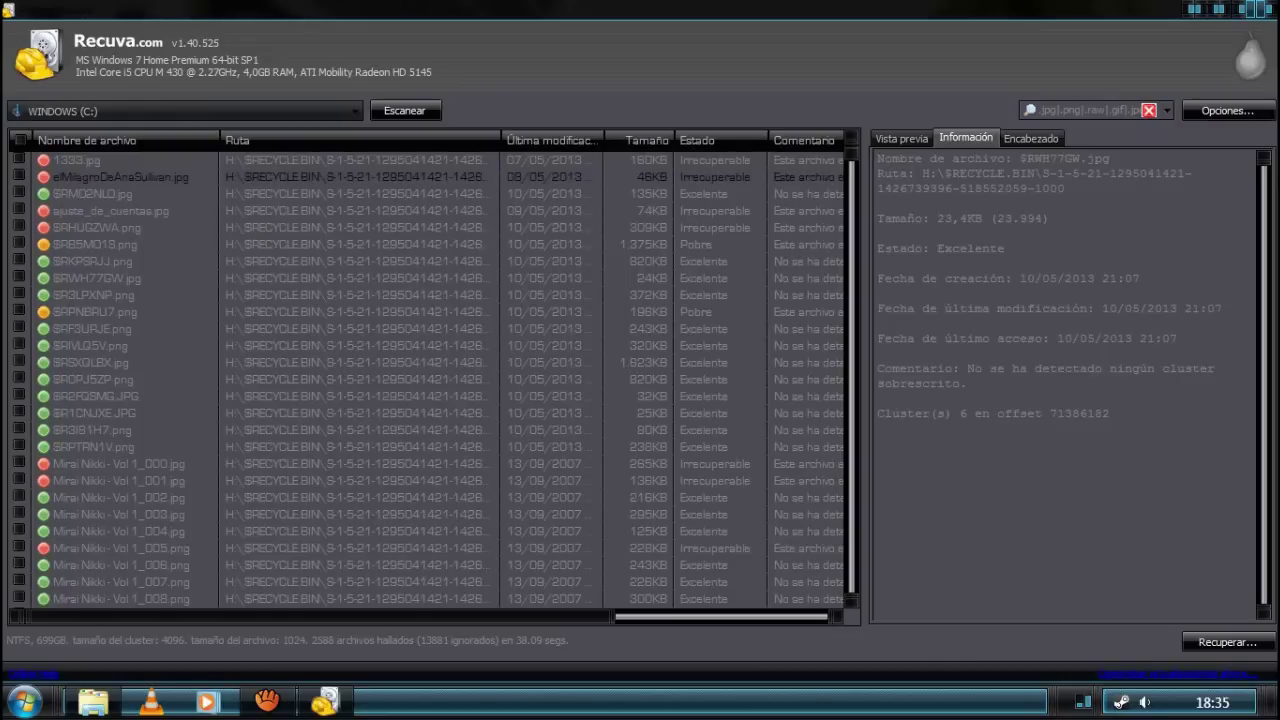
click(19, 159)
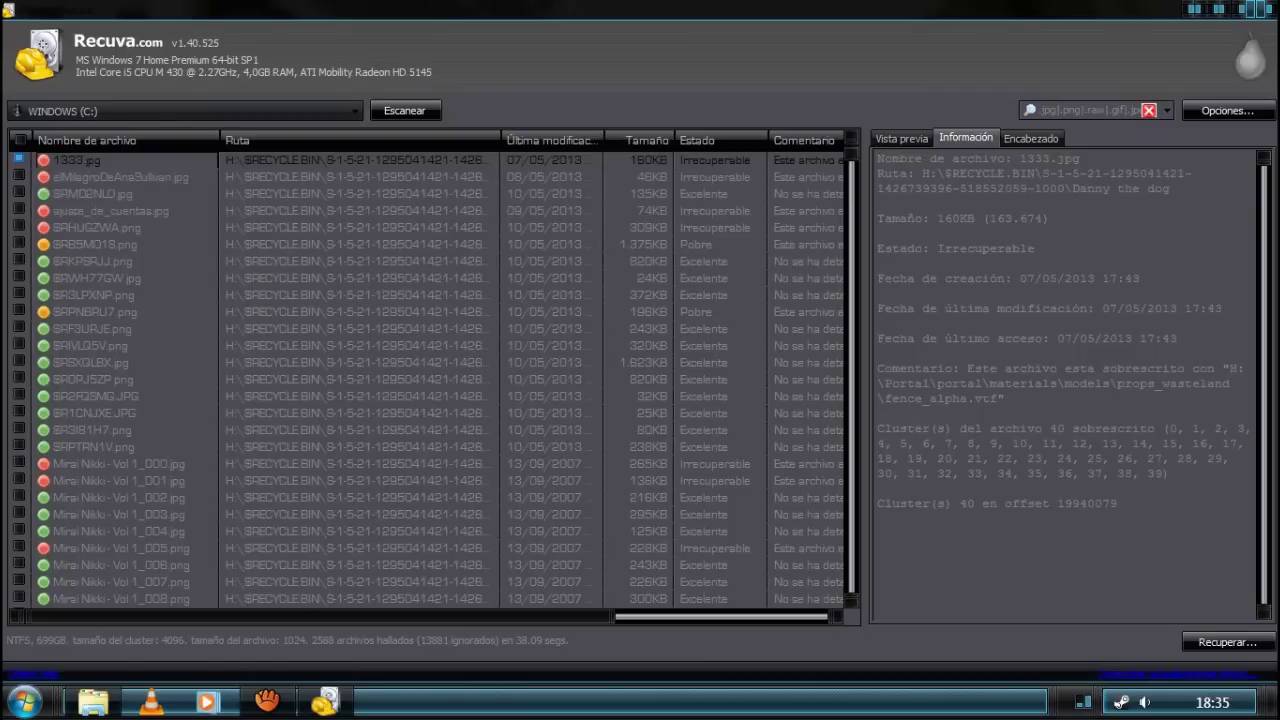
click(1031, 139)
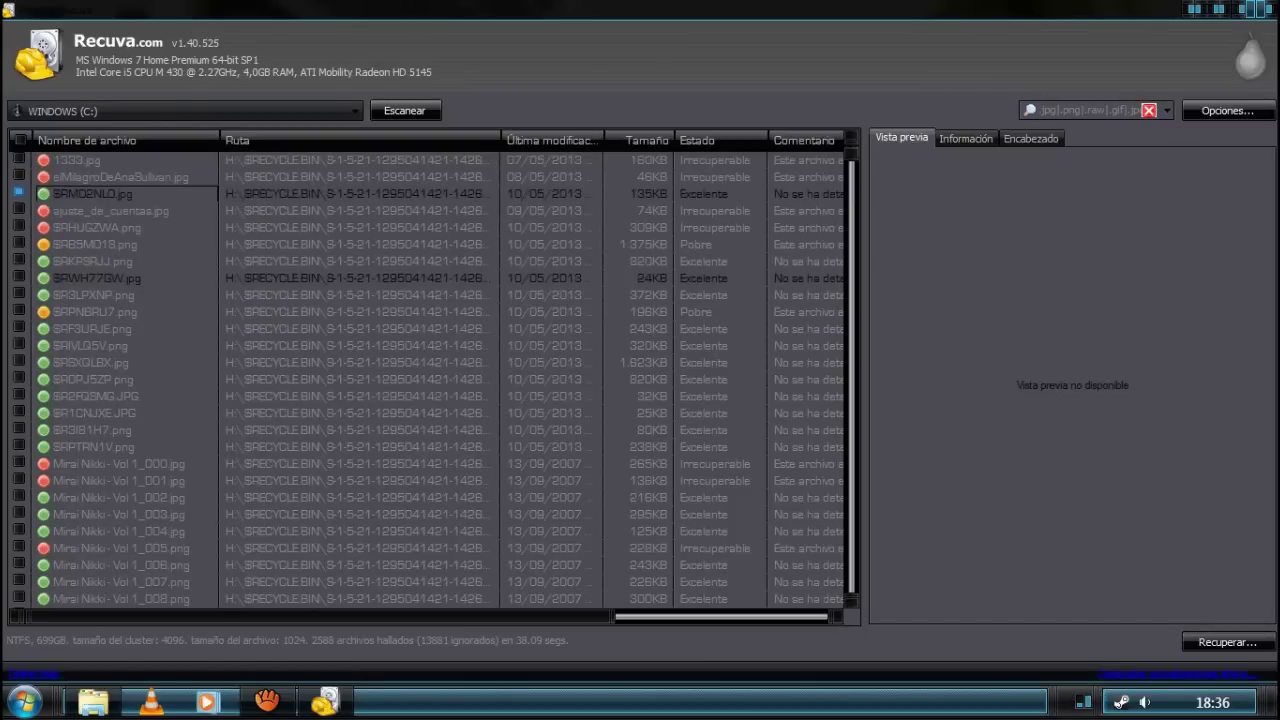
Mark $R3LPXNP.png and $RWH77GW.jpg, recover them to the Escritorio folder, and close the recovery message.
click(94, 295)
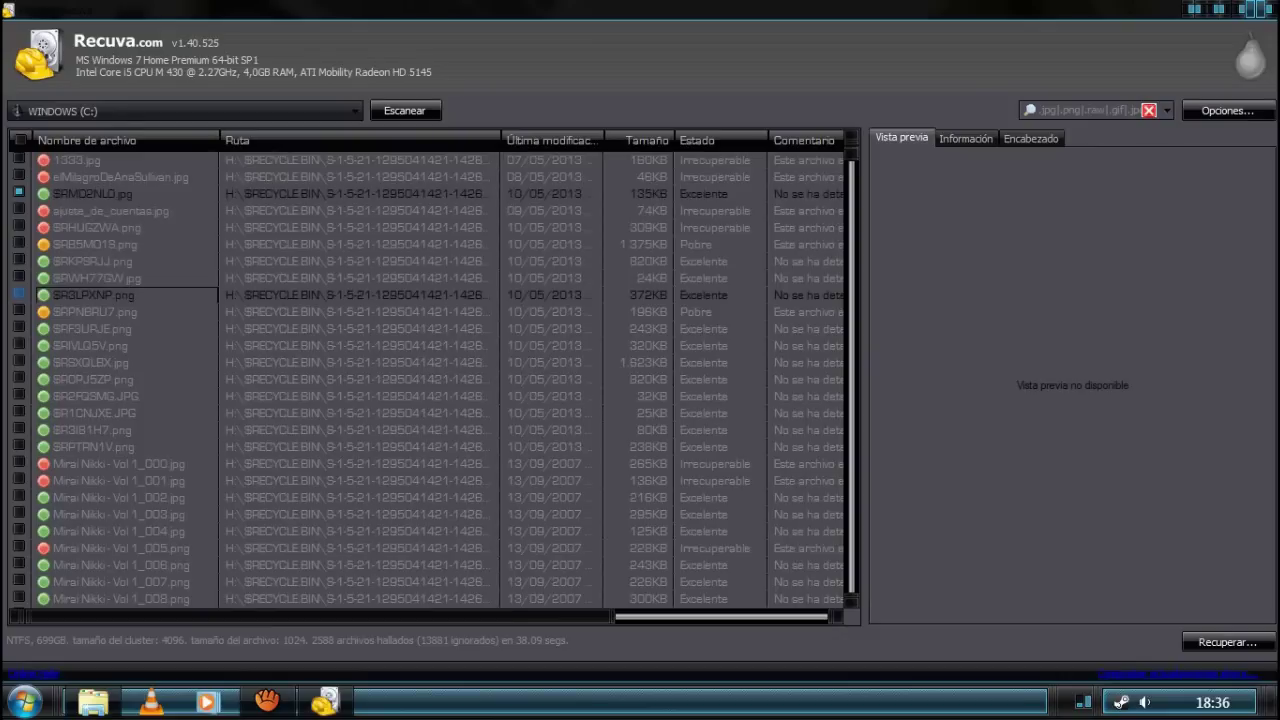
click(18, 277)
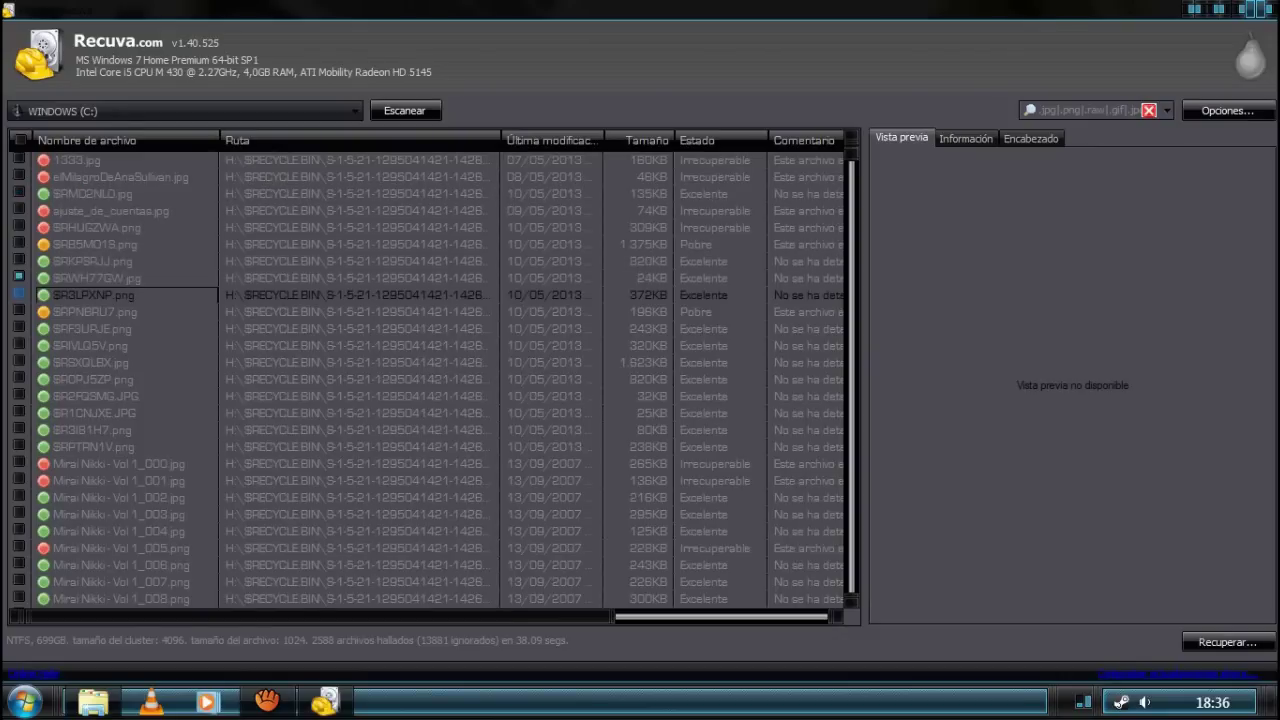
click(1227, 642)
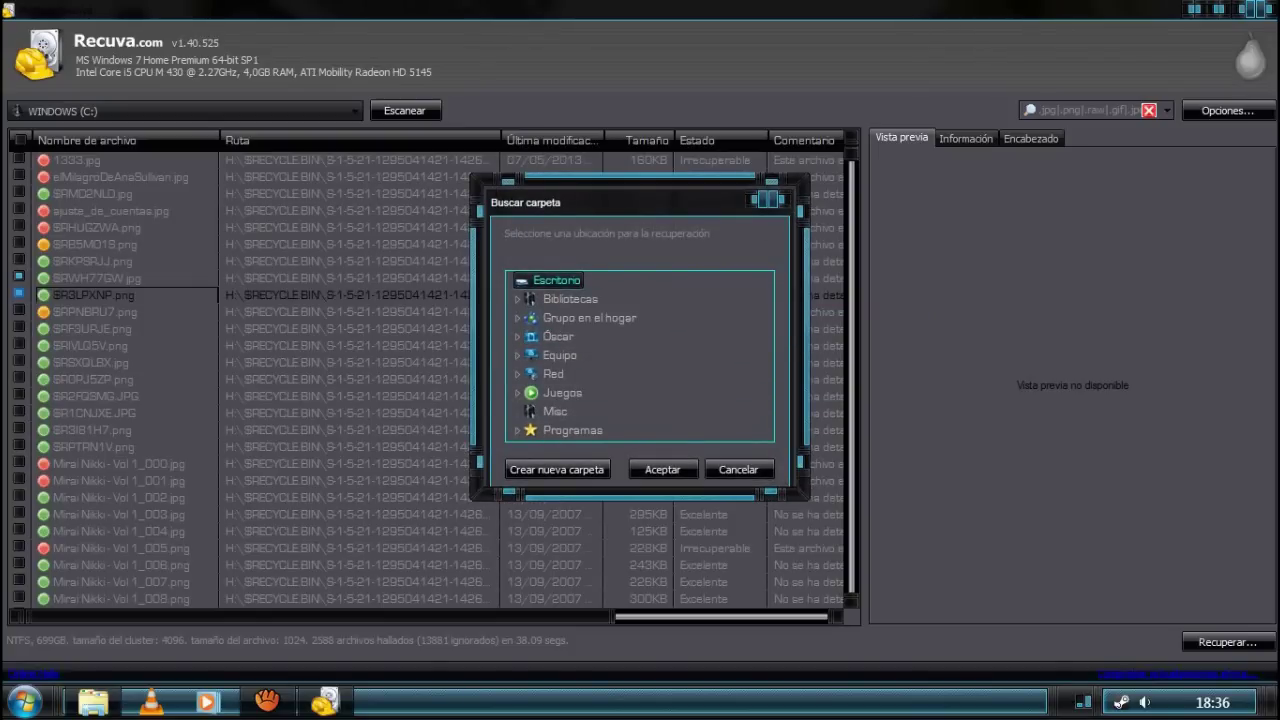
click(663, 470)
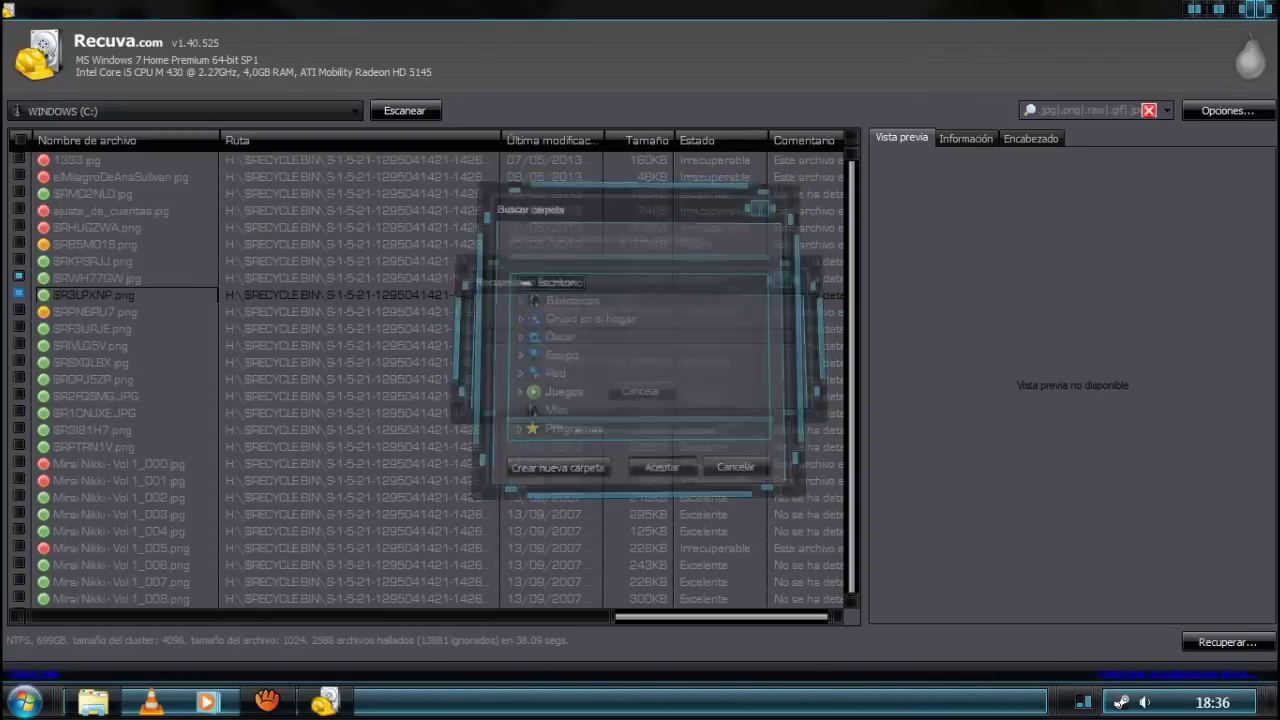
click(706, 407)
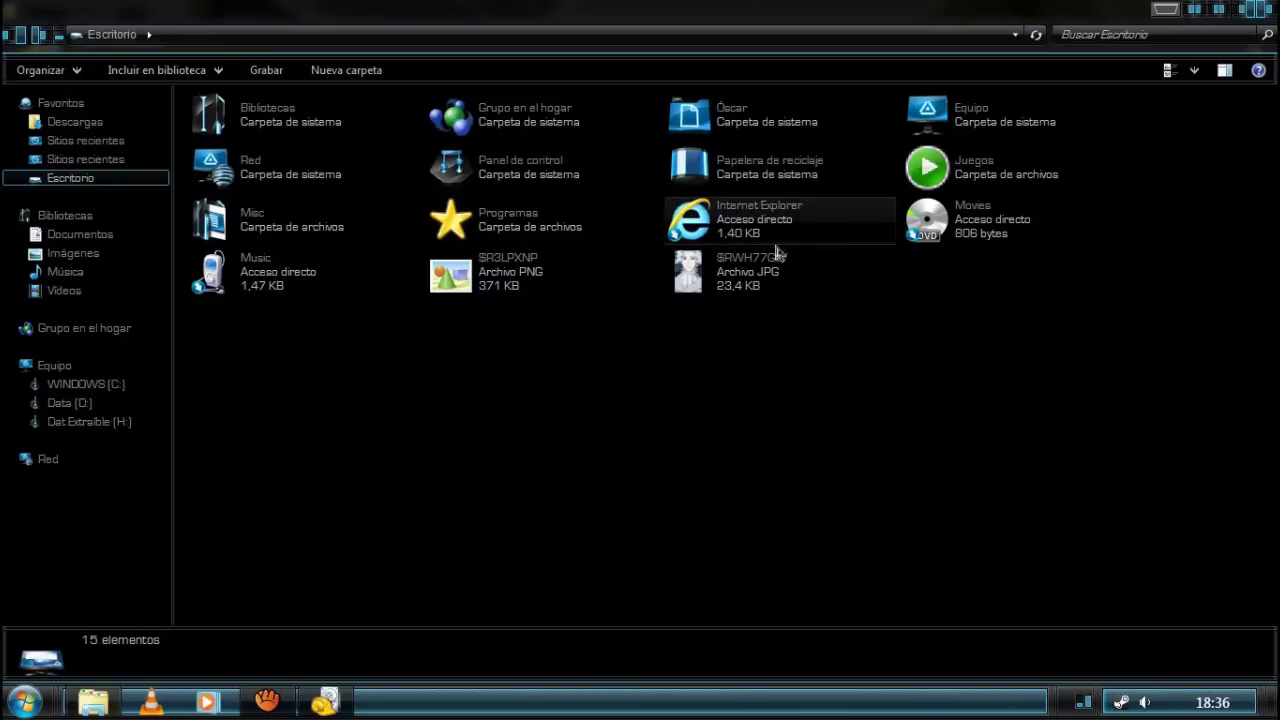
Open the recovered image $RWH77GW.jpg from the desktop folder and inspect it enlarged.
double_click(684, 280)
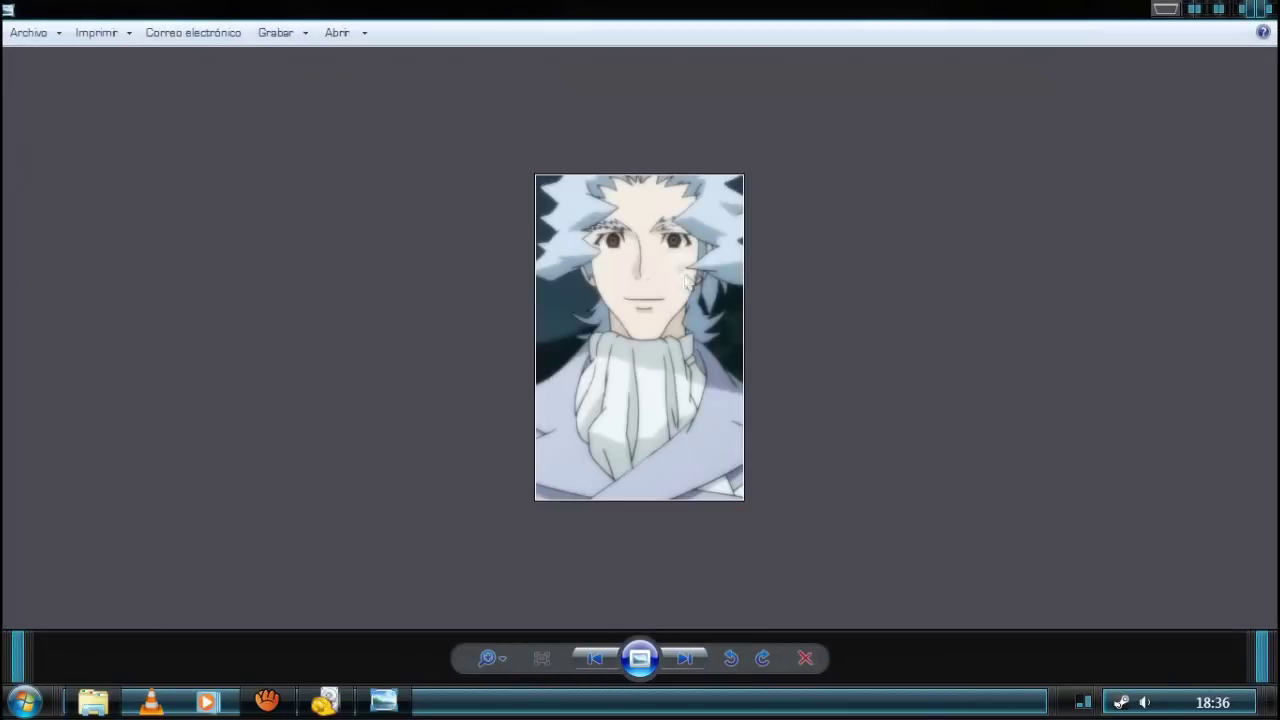
scroll(857, 262, up, 4)
scroll(862, 258, down, 4)
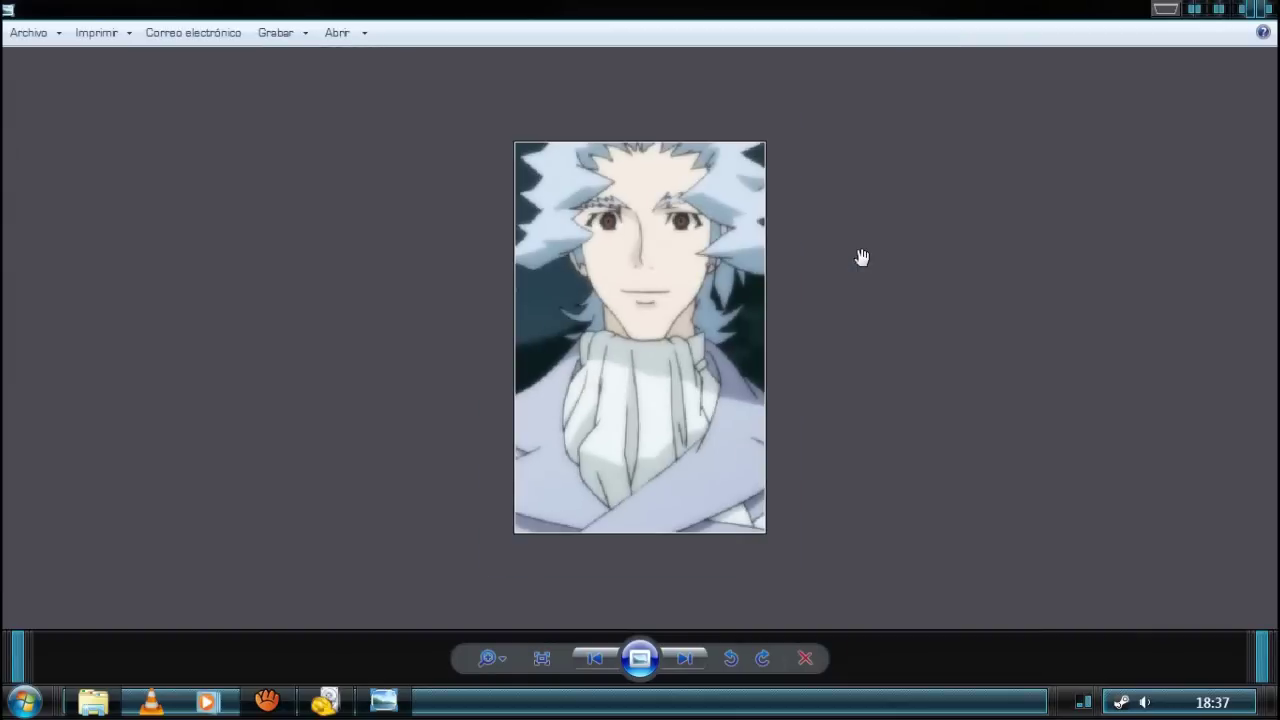